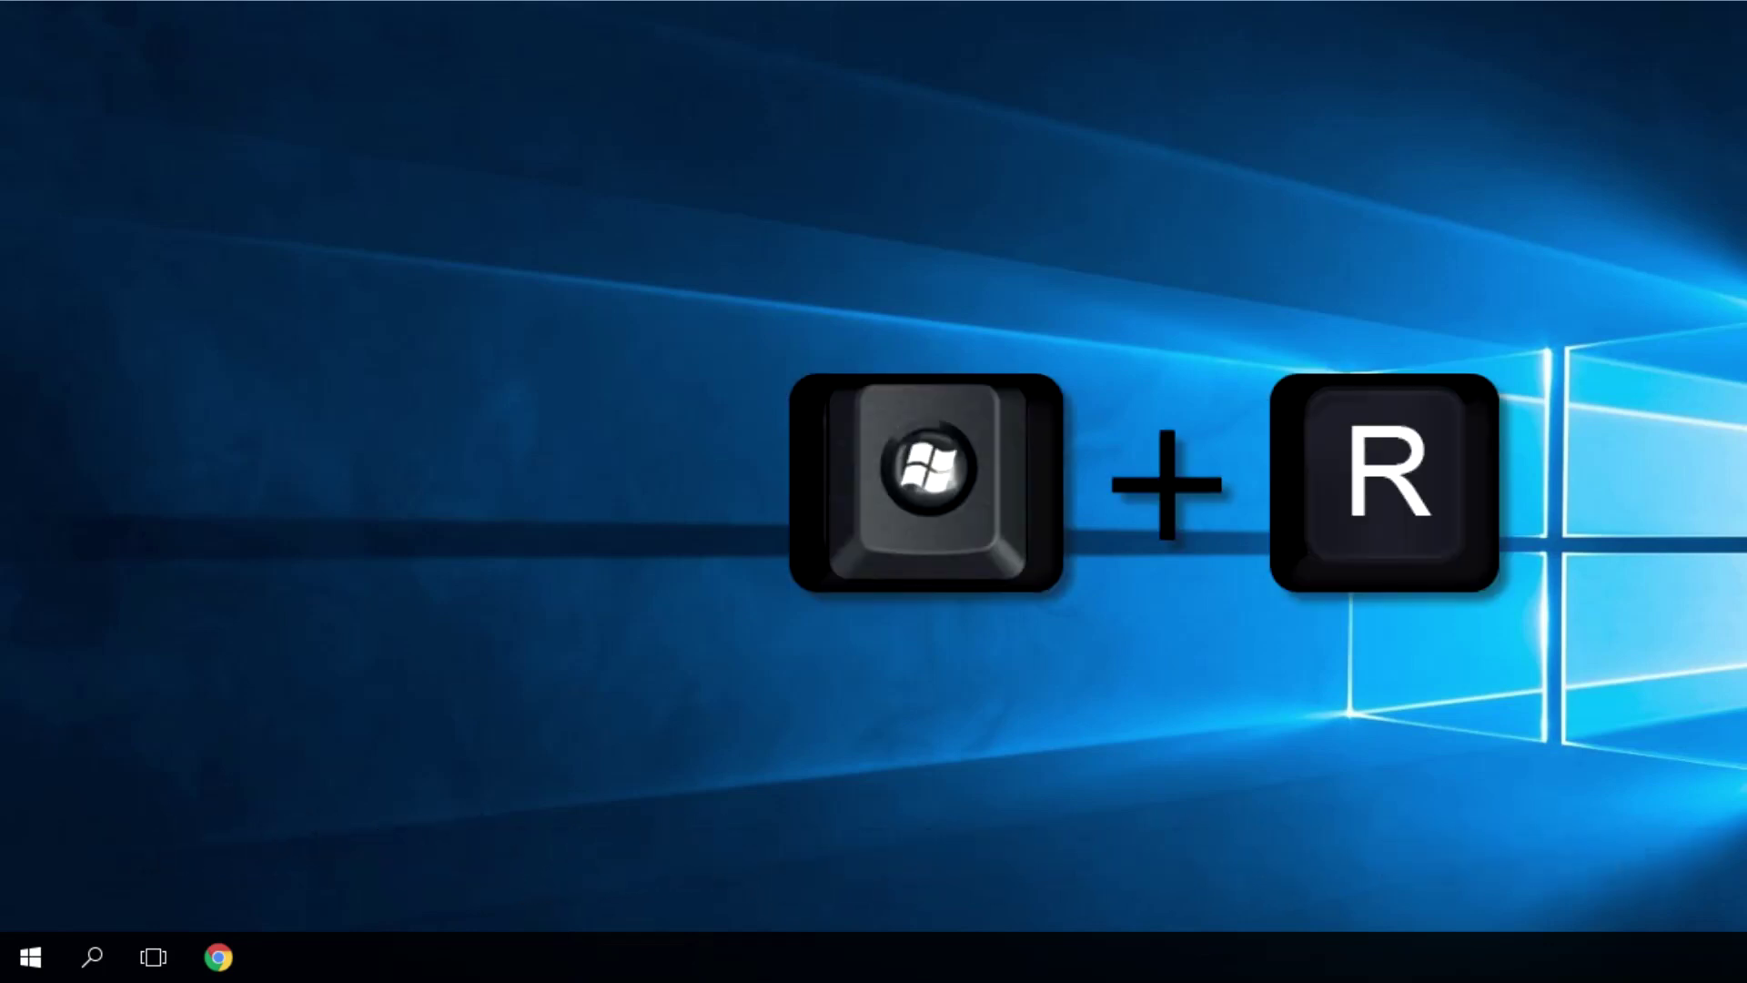
- Launch inetcpl.cpl from the Run dialog to reach Internet Properties
{"action": "key", "text": "super+r"}
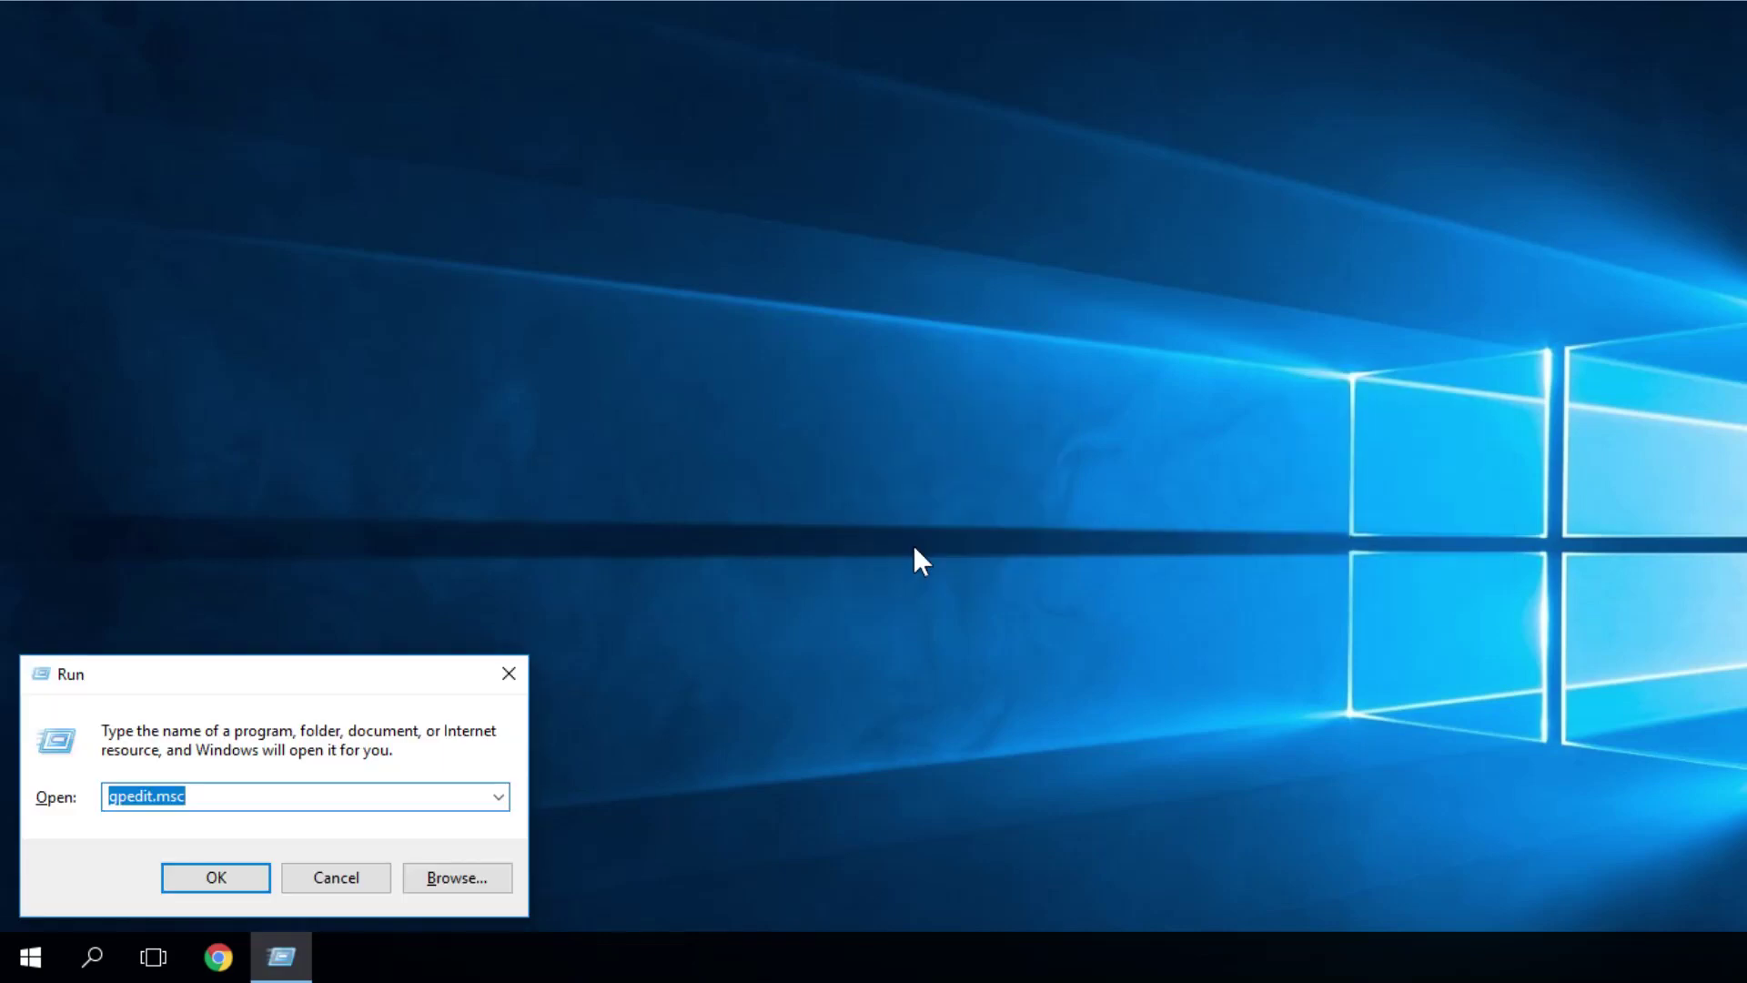
{"action": "type", "text": "ine"}
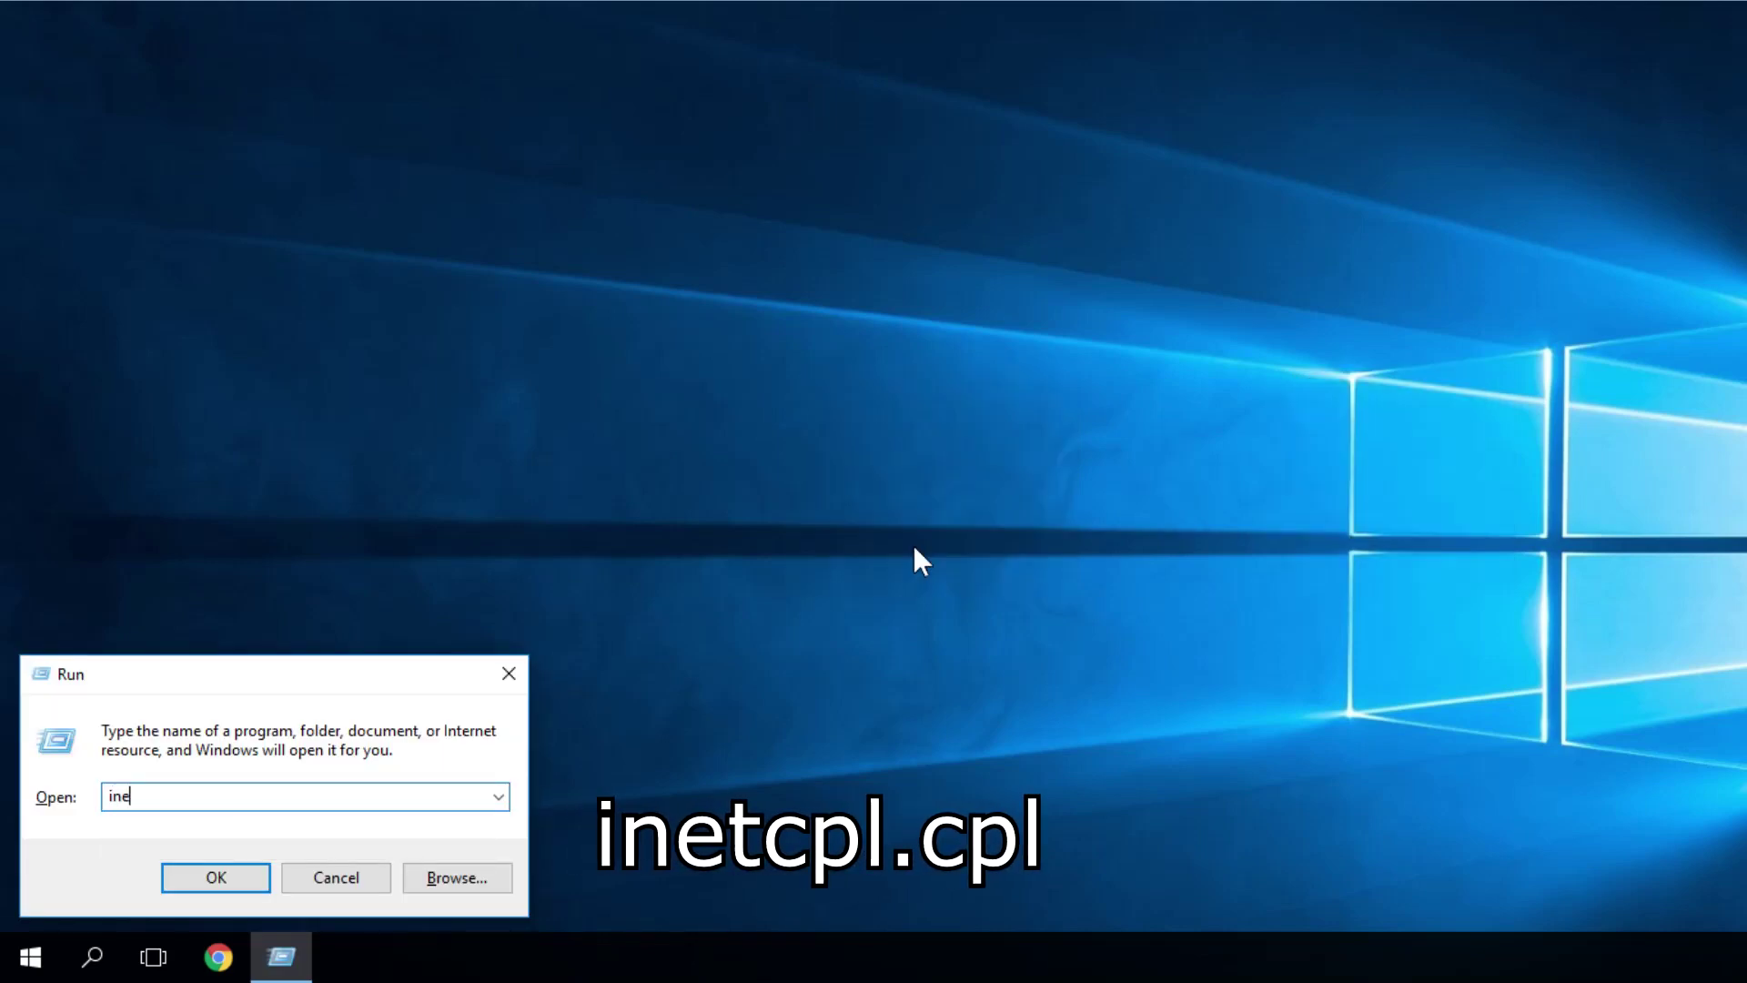
{"action": "type", "text": "tc"}
{"action": "type", "text": "pl"}
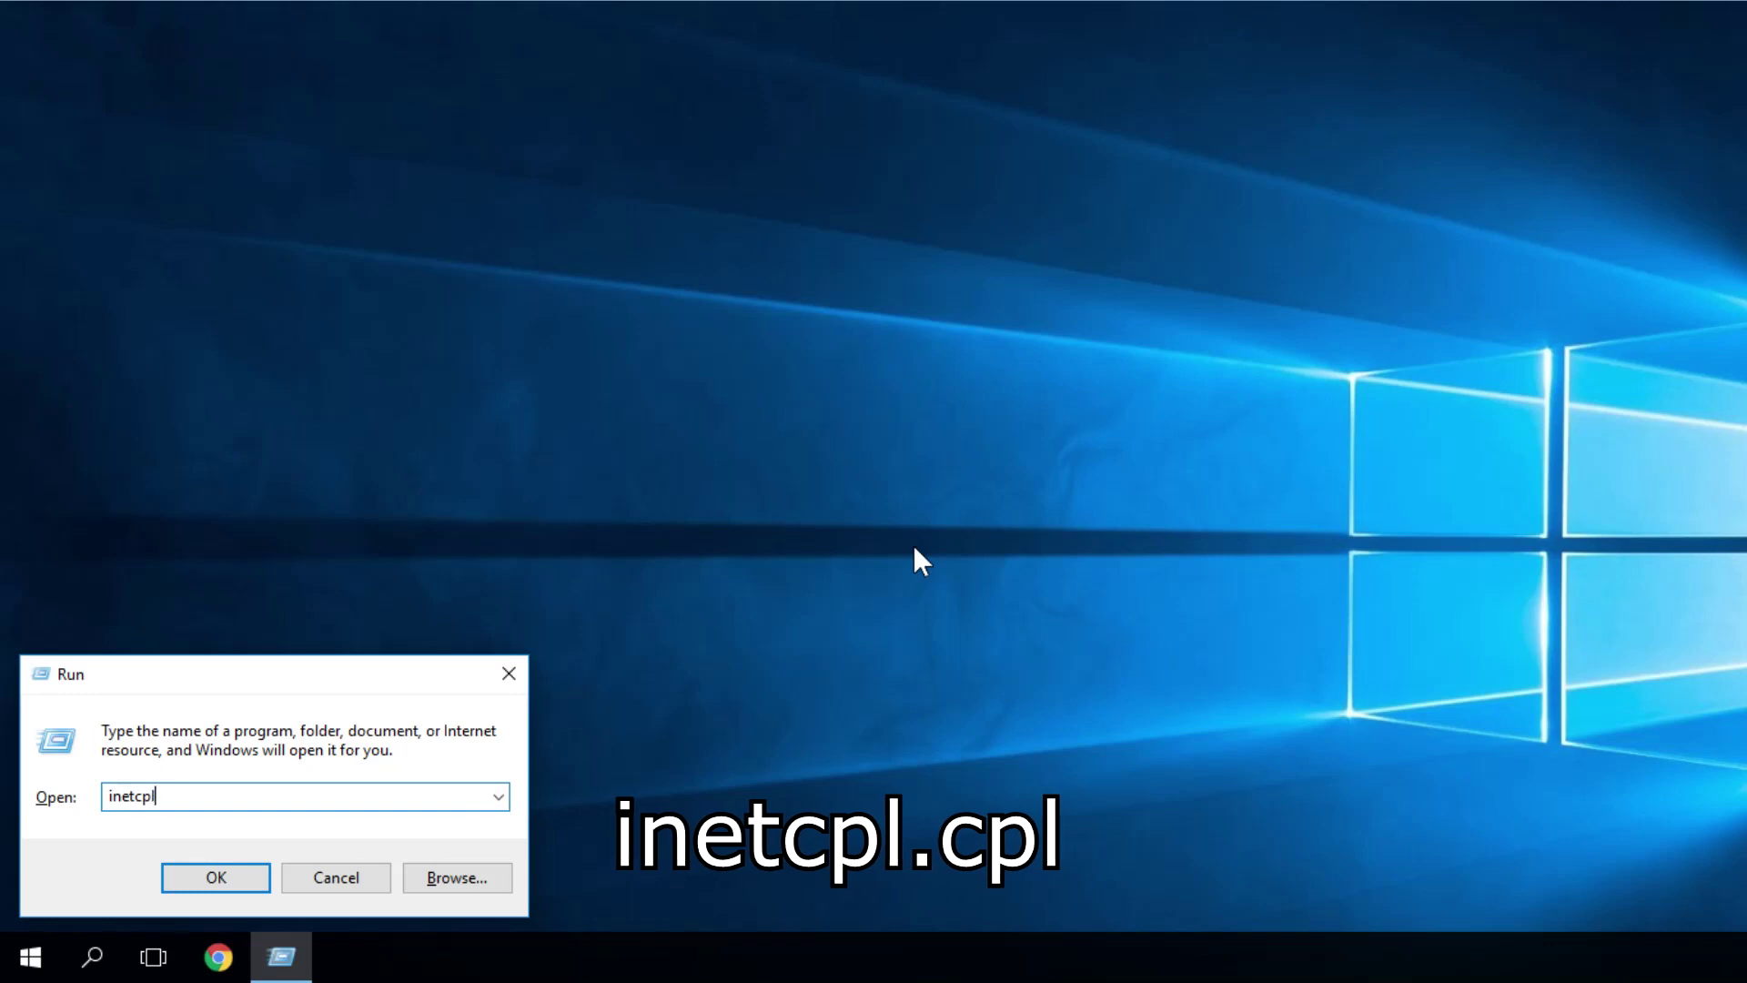
{"action": "type", "text": ".cpl"}
{"action": "key", "text": "Return"}
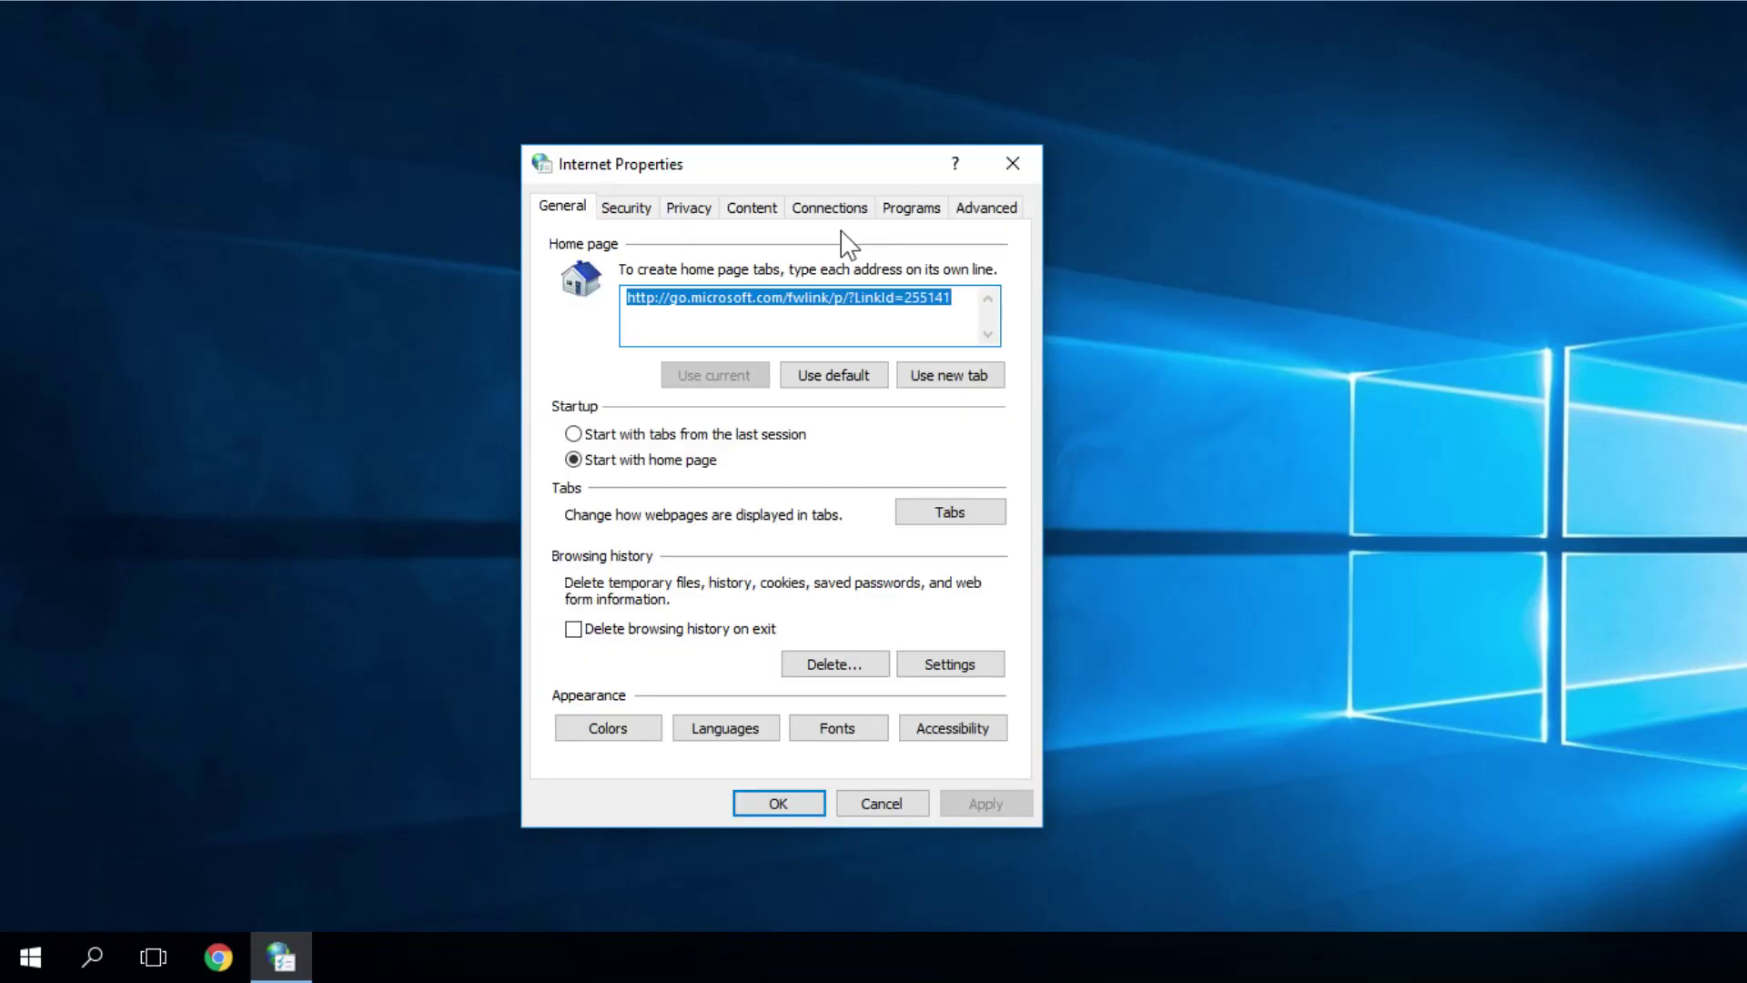
- In LAN settings, enable 'Use a proxy server for your LAN' with port 80
{"action": "left_click", "coordinate": [830, 207]}
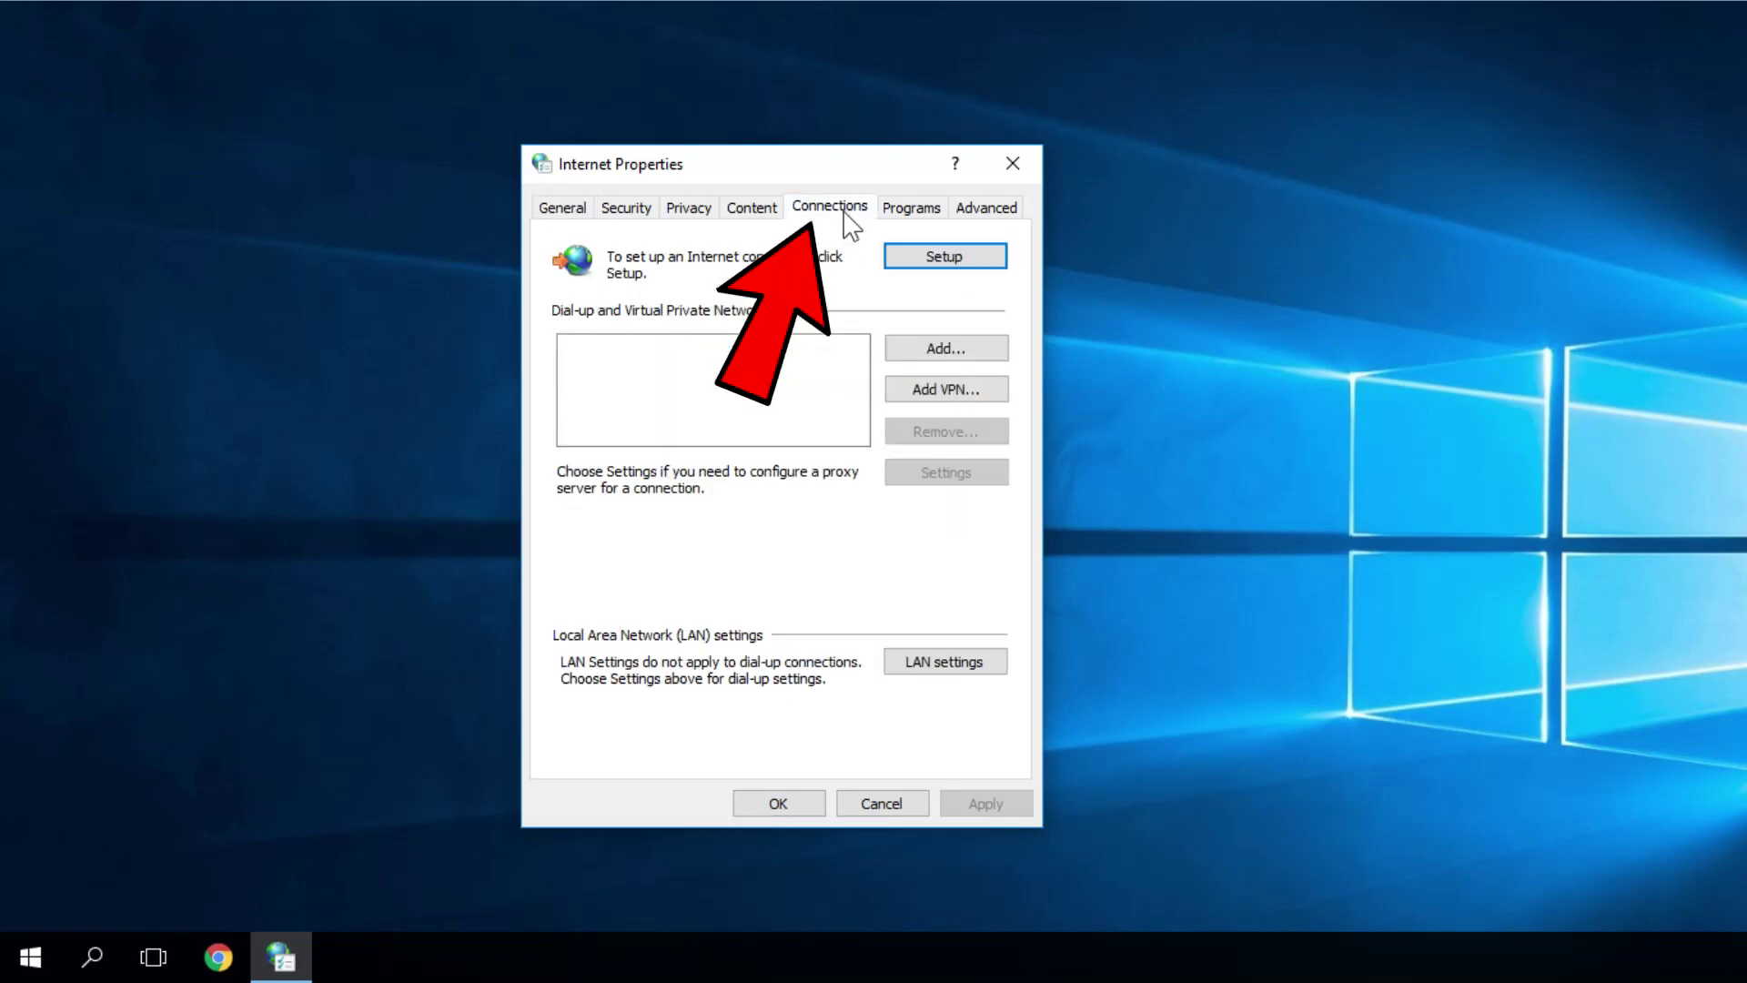
{"action": "left_click", "coordinate": [945, 661]}
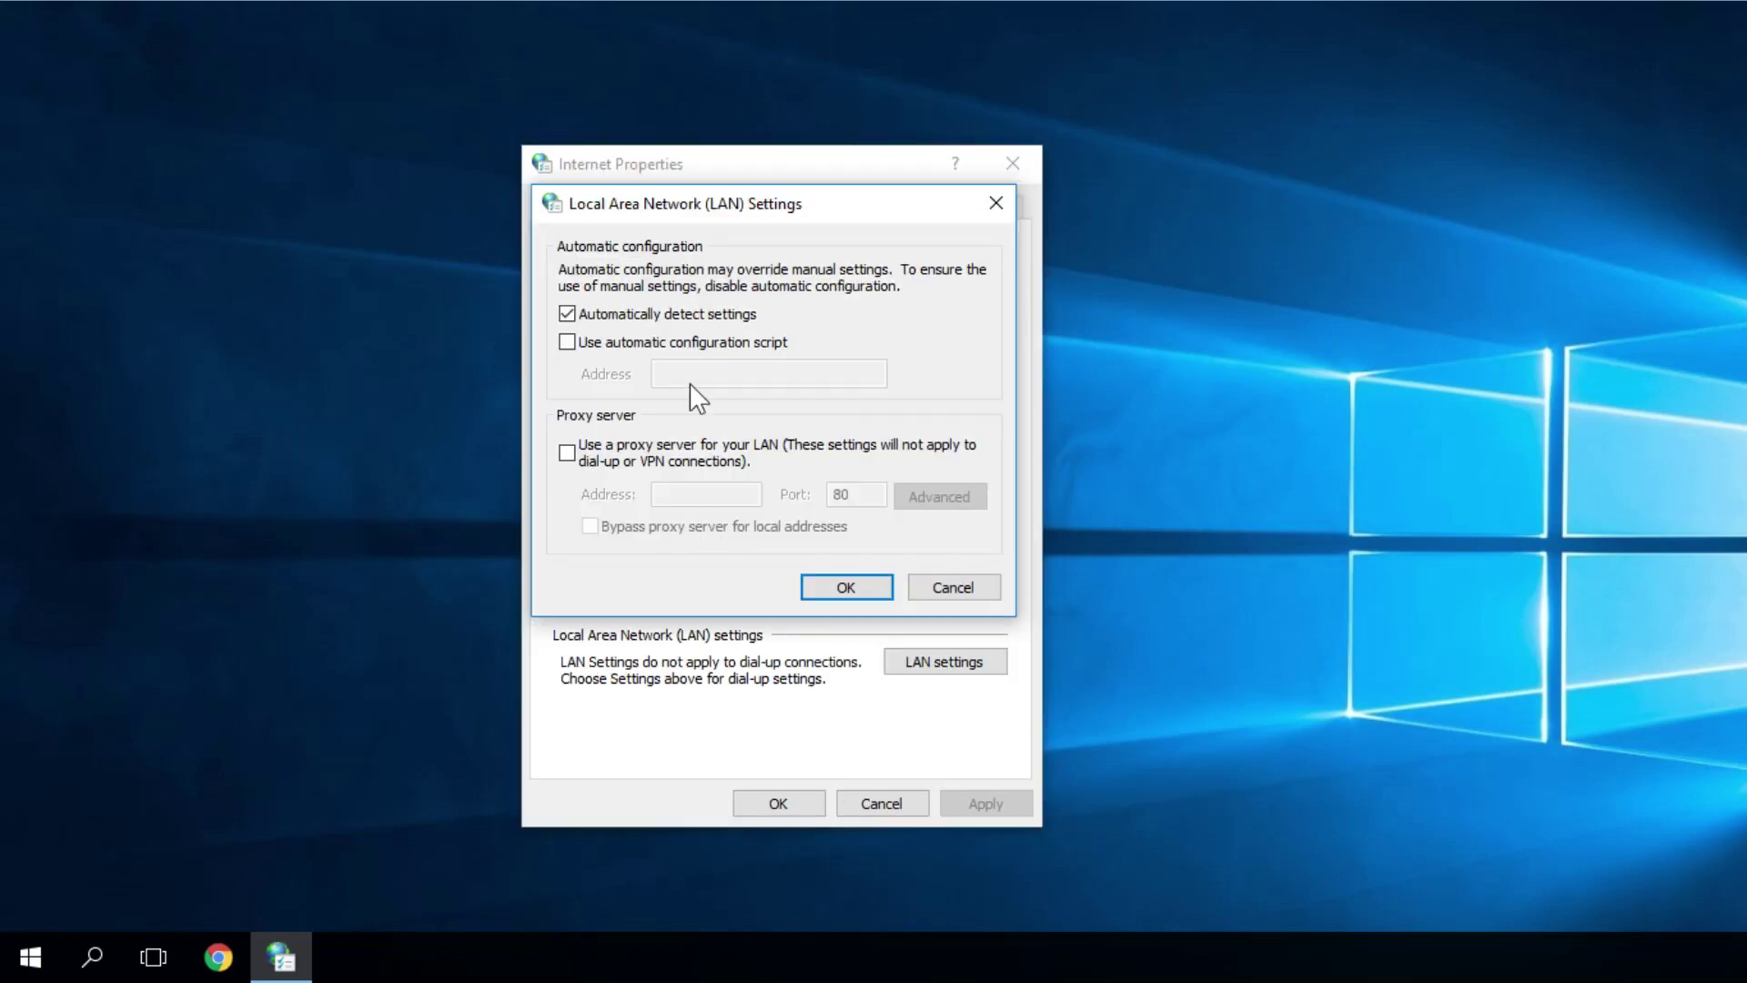
{"action": "left_click", "coordinate": [568, 451]}
{"action": "left_click", "coordinate": [861, 494]}
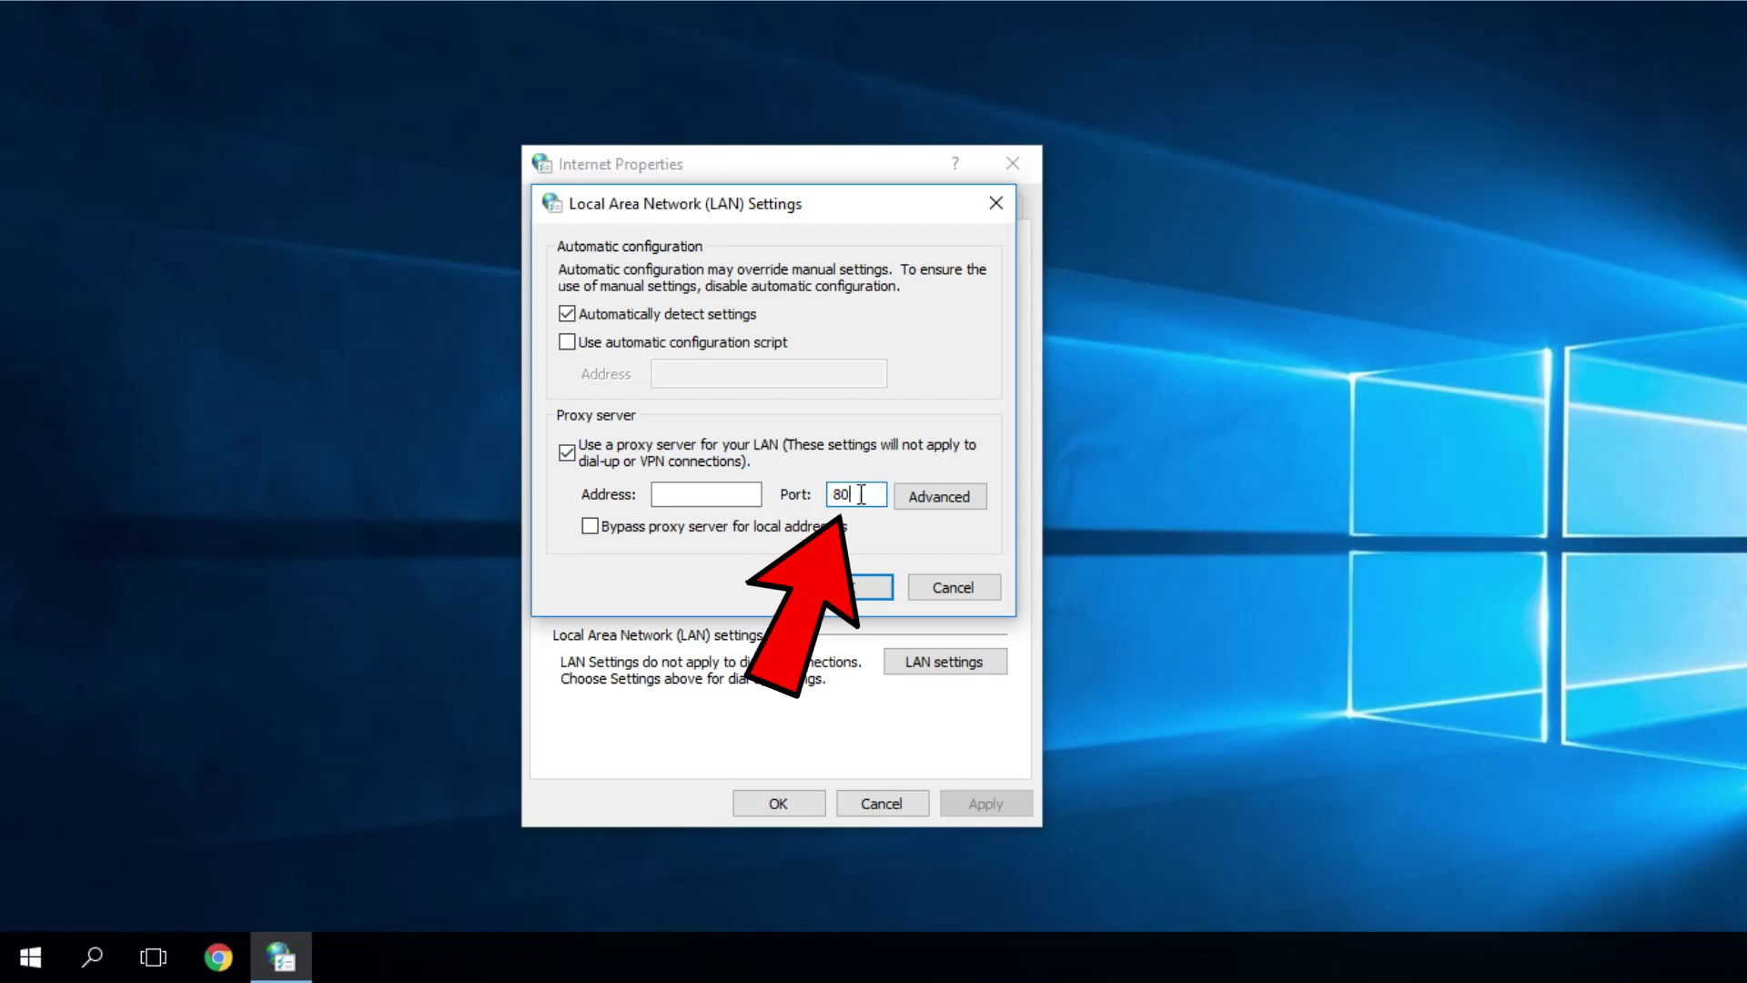
{"action": "double_click", "coordinate": [846, 494]}
{"action": "left_click", "coordinate": [854, 494]}
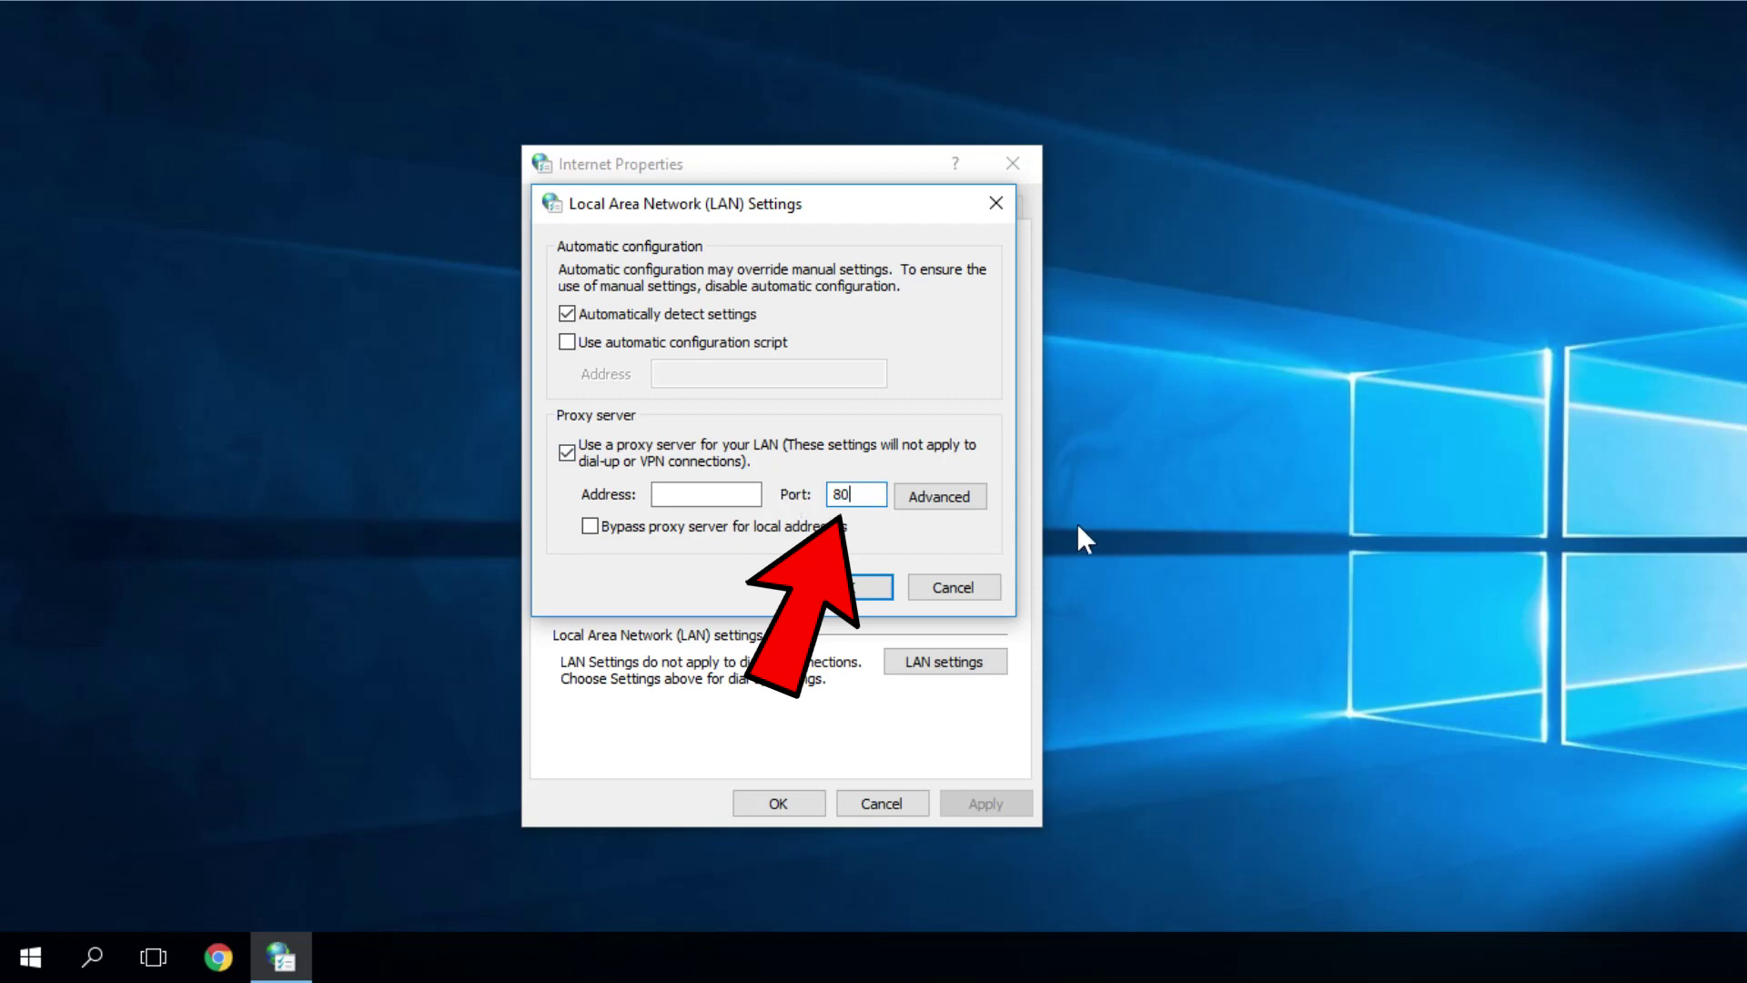
- Review the Advanced proxy settings, then leave the dialogs for the Win+X menu
{"action": "left_click", "coordinate": [939, 496]}
{"action": "left_click_drag", "start_coordinate": [819, 244], "coordinate": [1409, 248]}
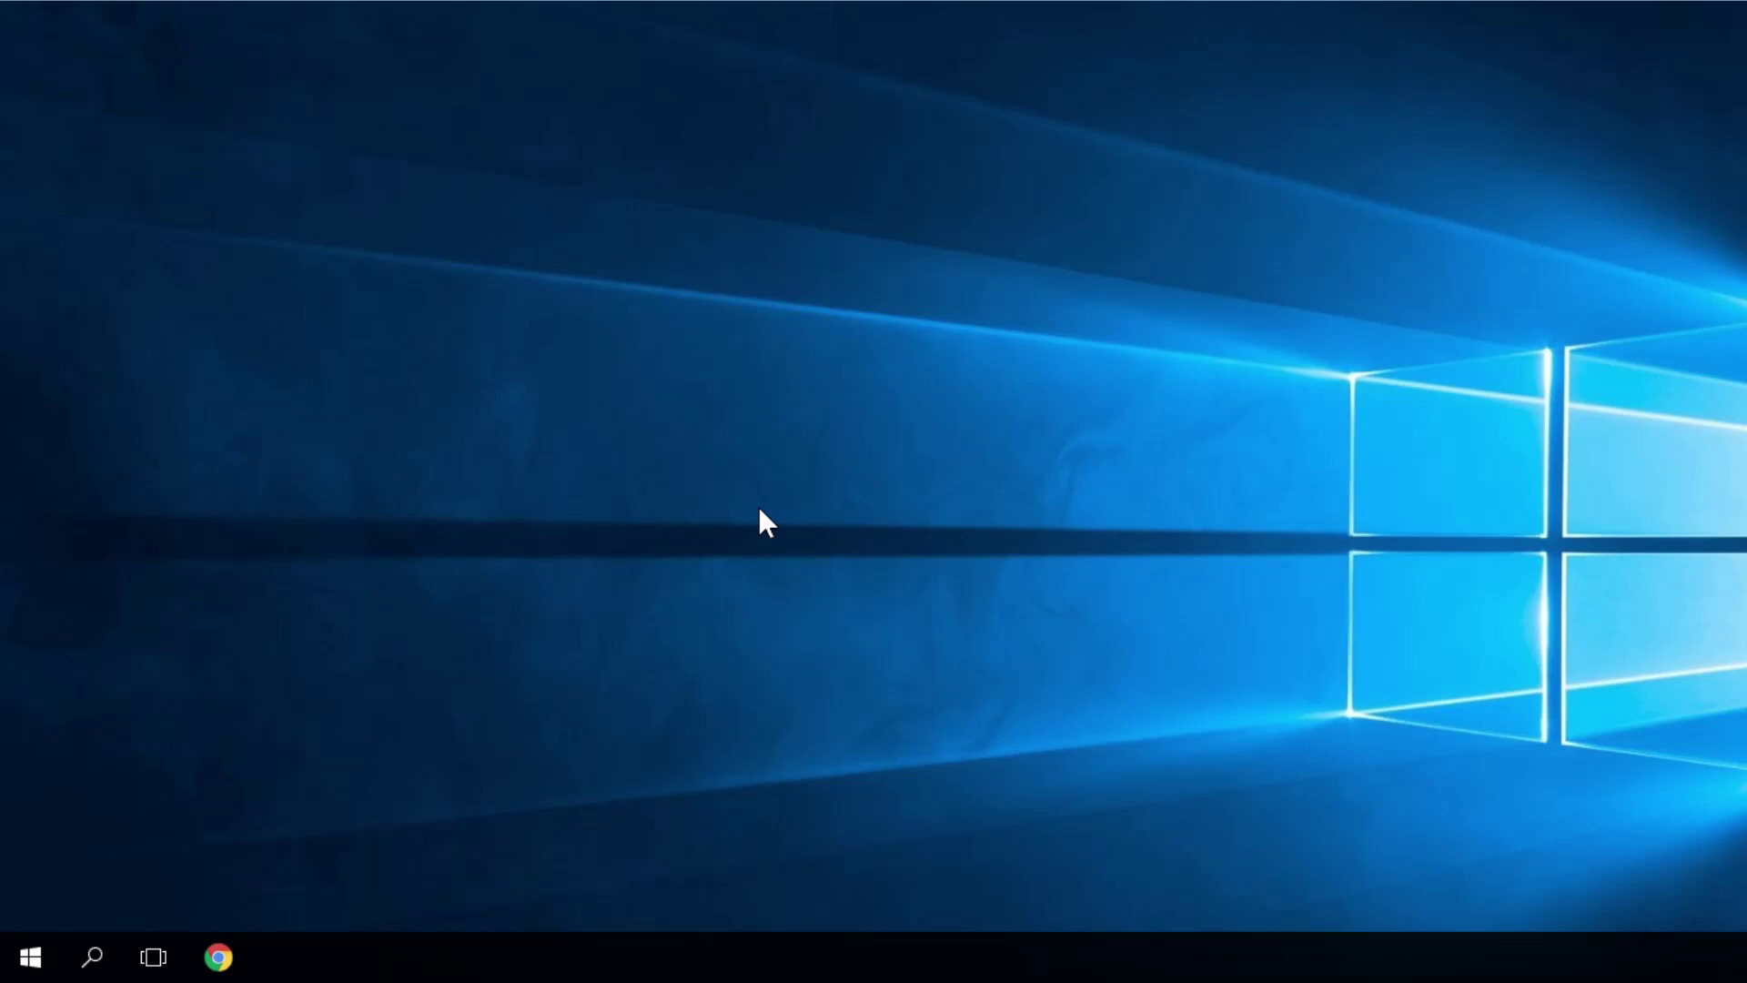
{"action": "key", "text": "super+x"}
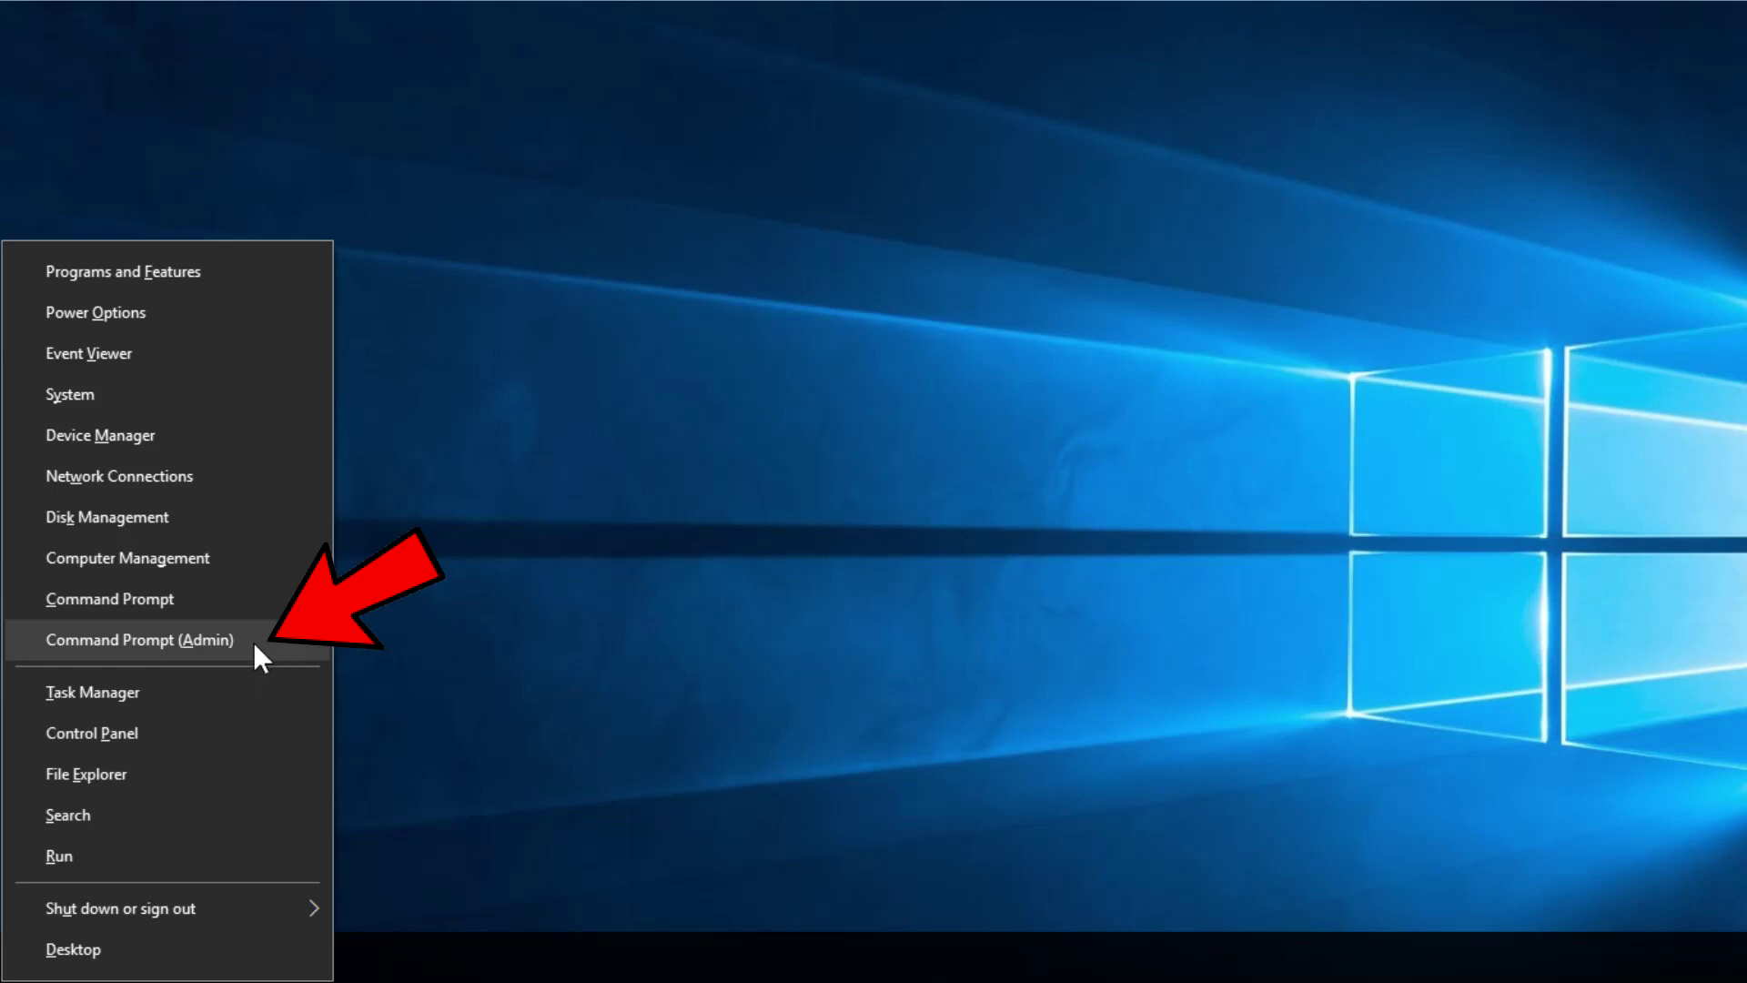
- Run 'netsh int ip reset resetlog.txt' in an admin Command Prompt, then exit
{"action": "left_click", "coordinate": [258, 653]}
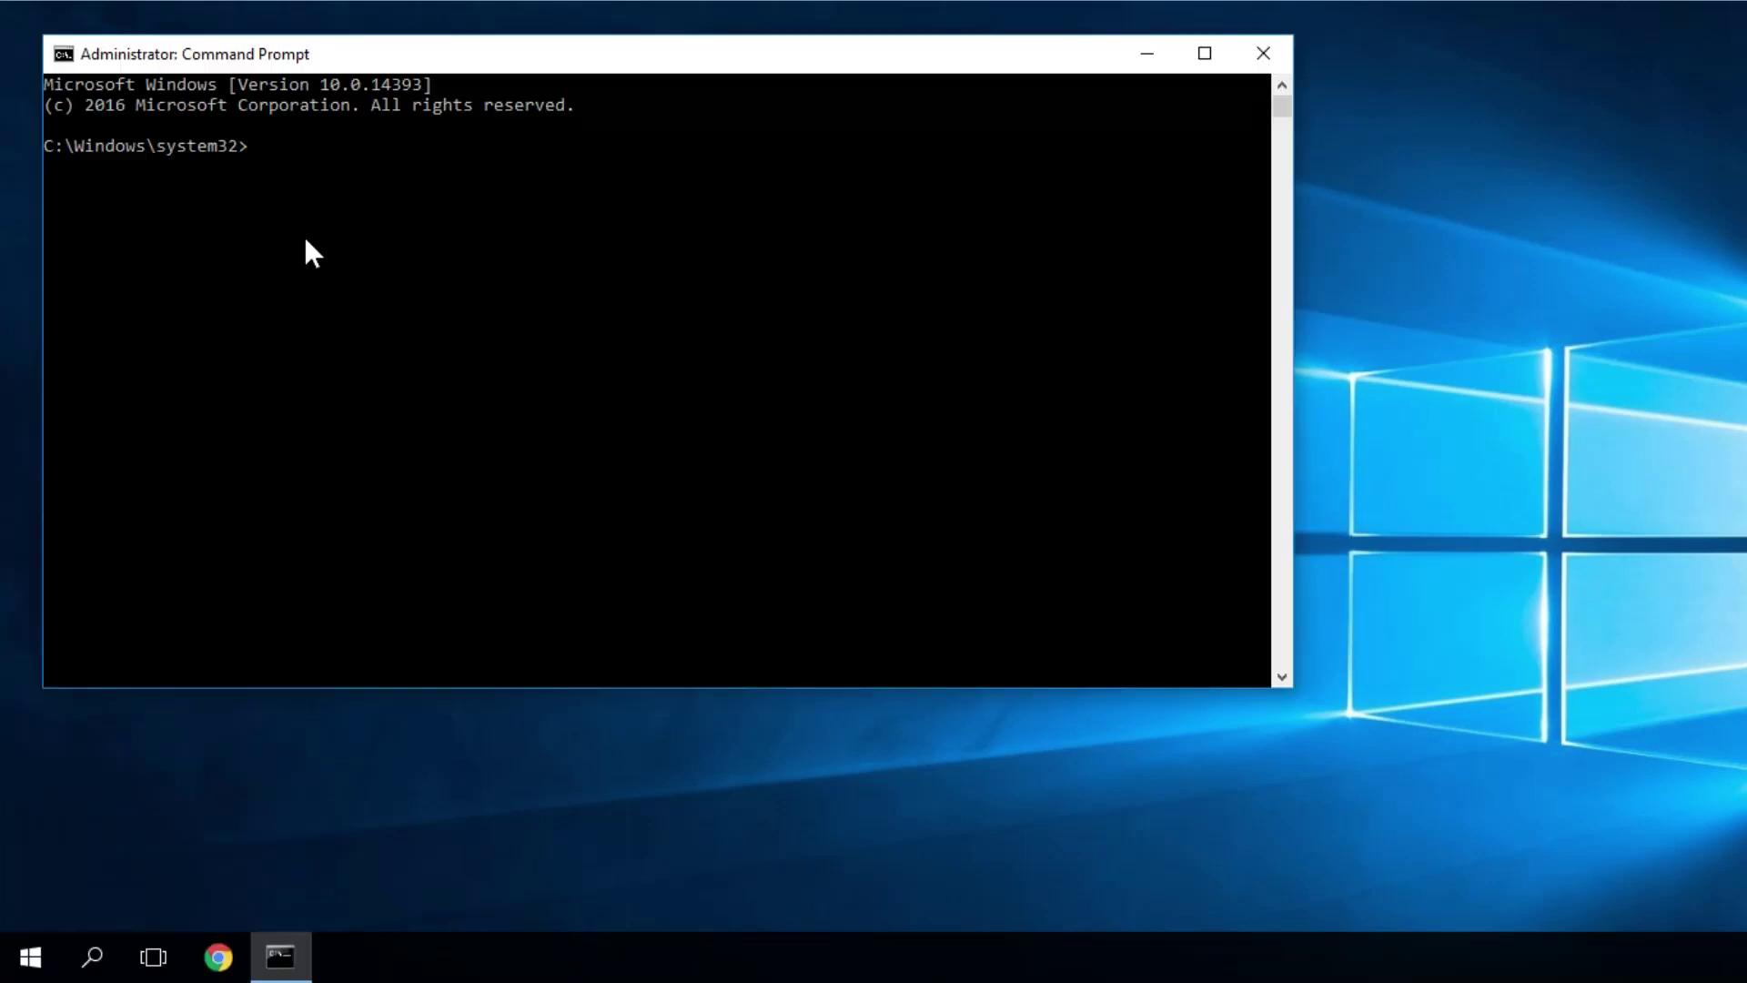
{"action": "type", "text": "netsh int ip reset resetlog.txt"}
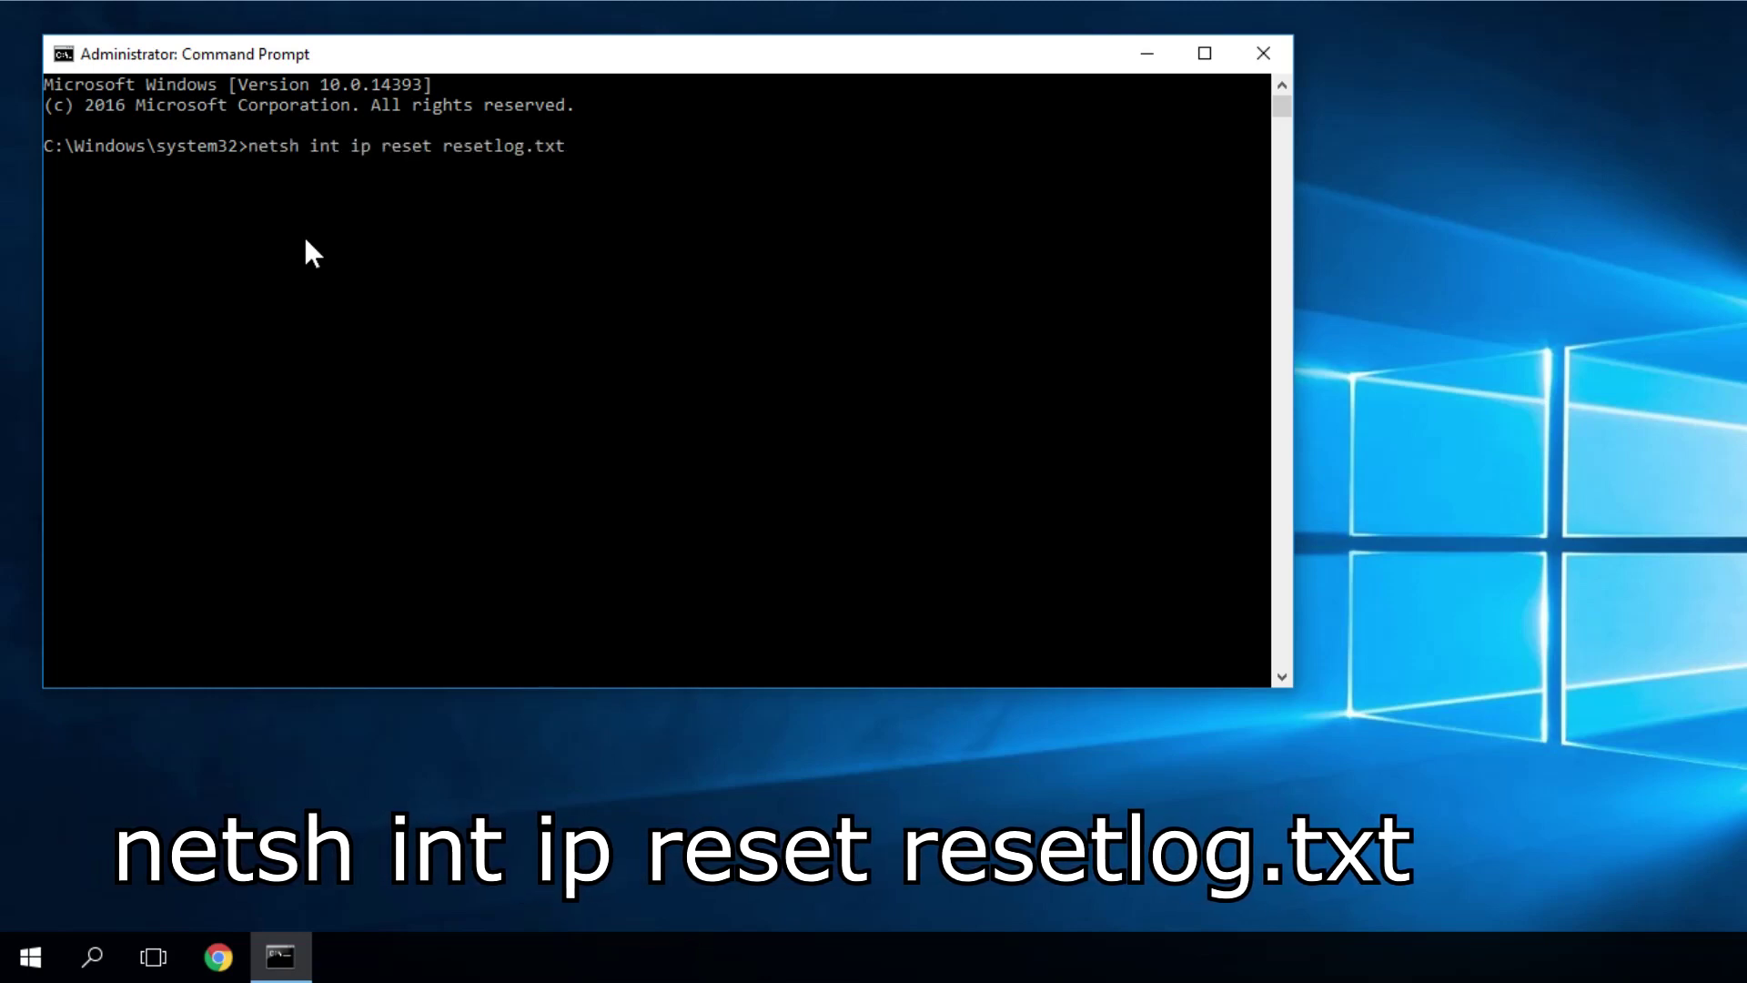
{"action": "key", "text": "Return"}
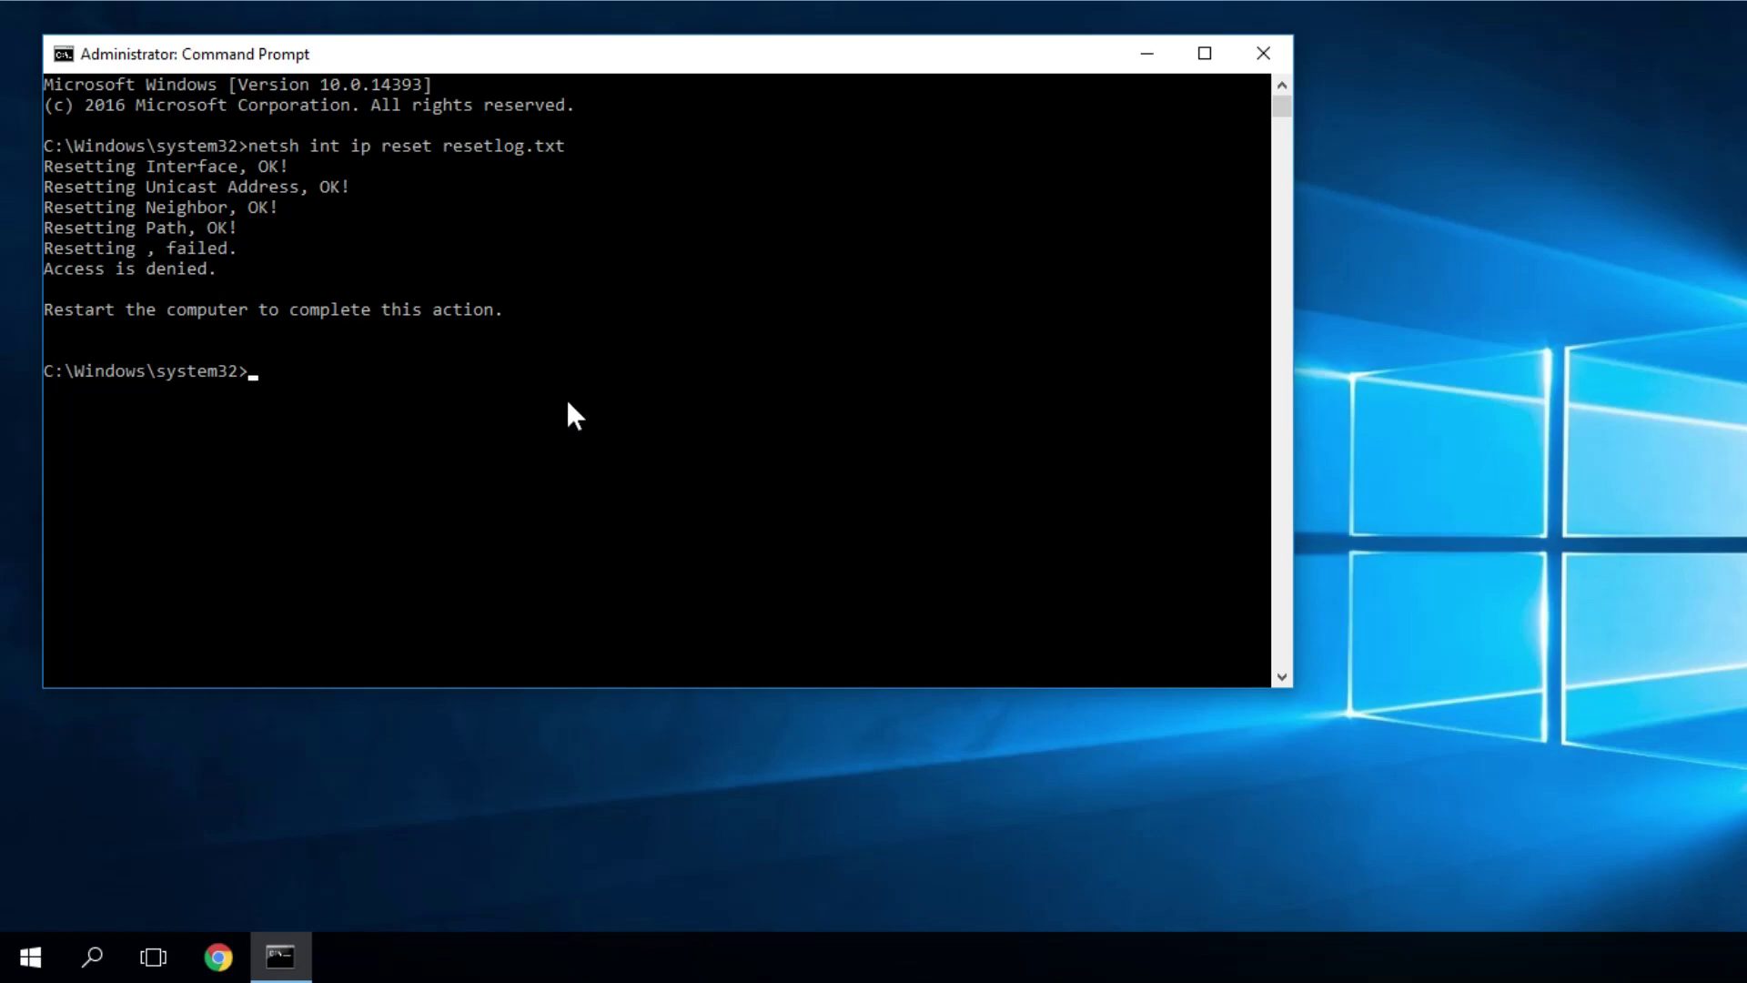
{"action": "type", "text": "exit"}
{"action": "key", "text": "Return"}
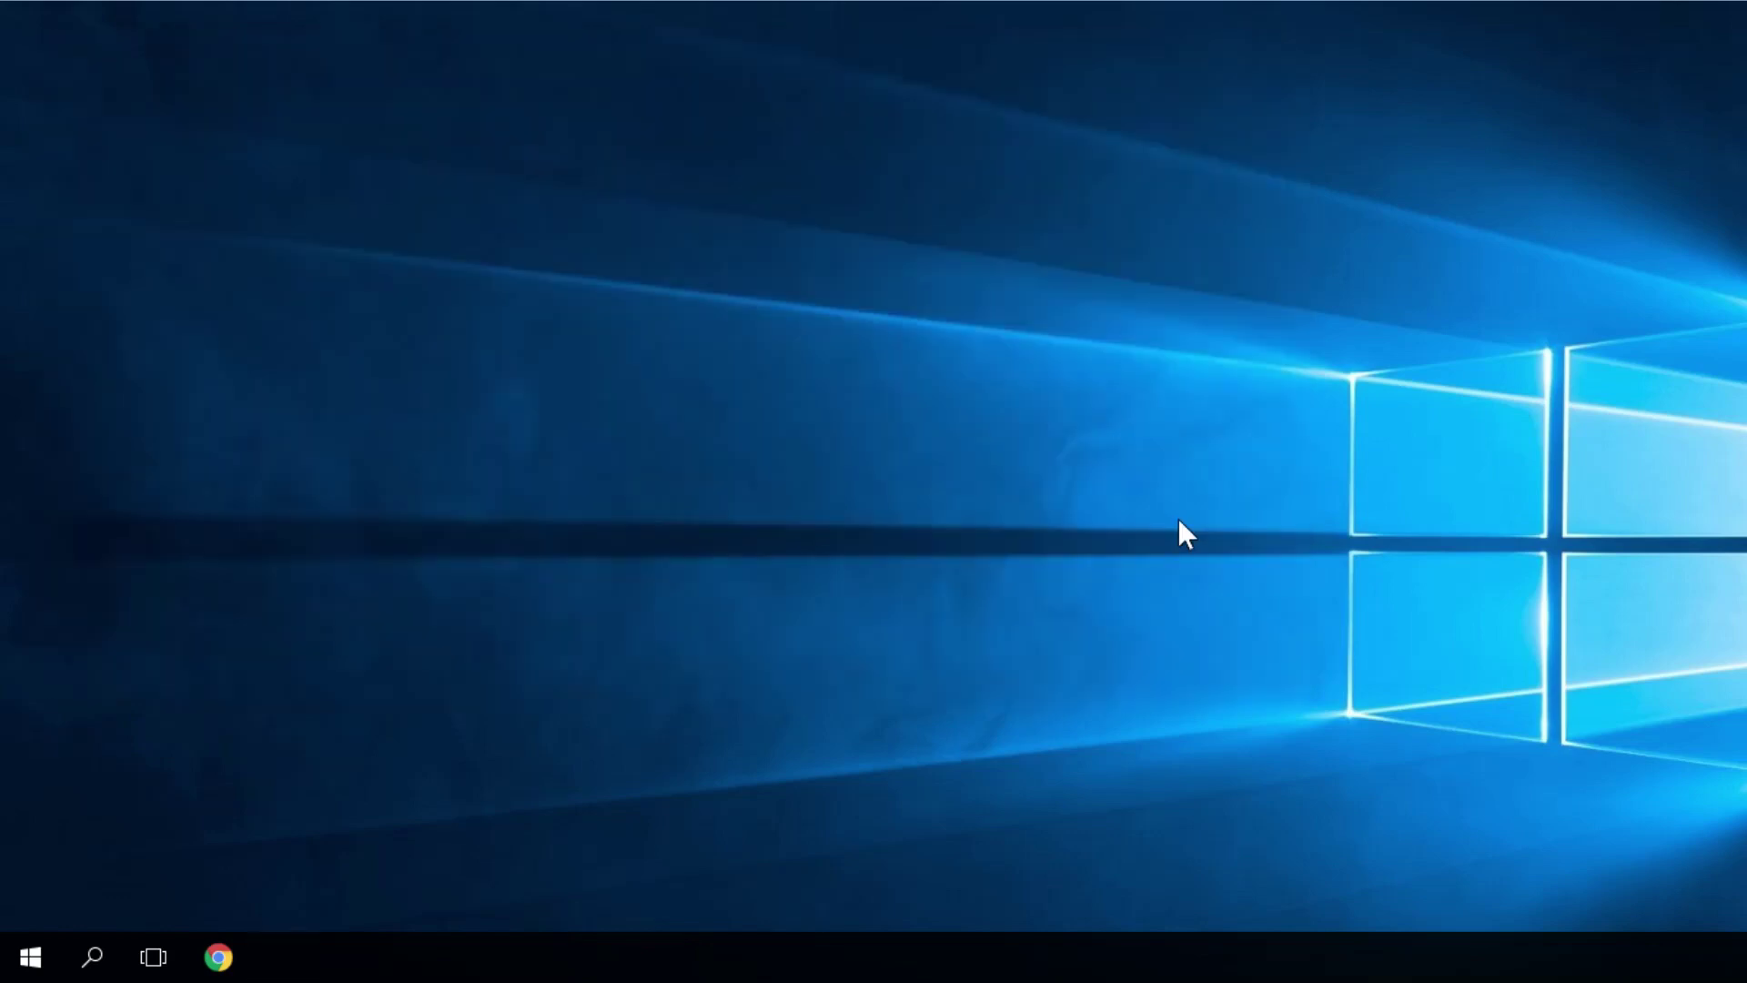